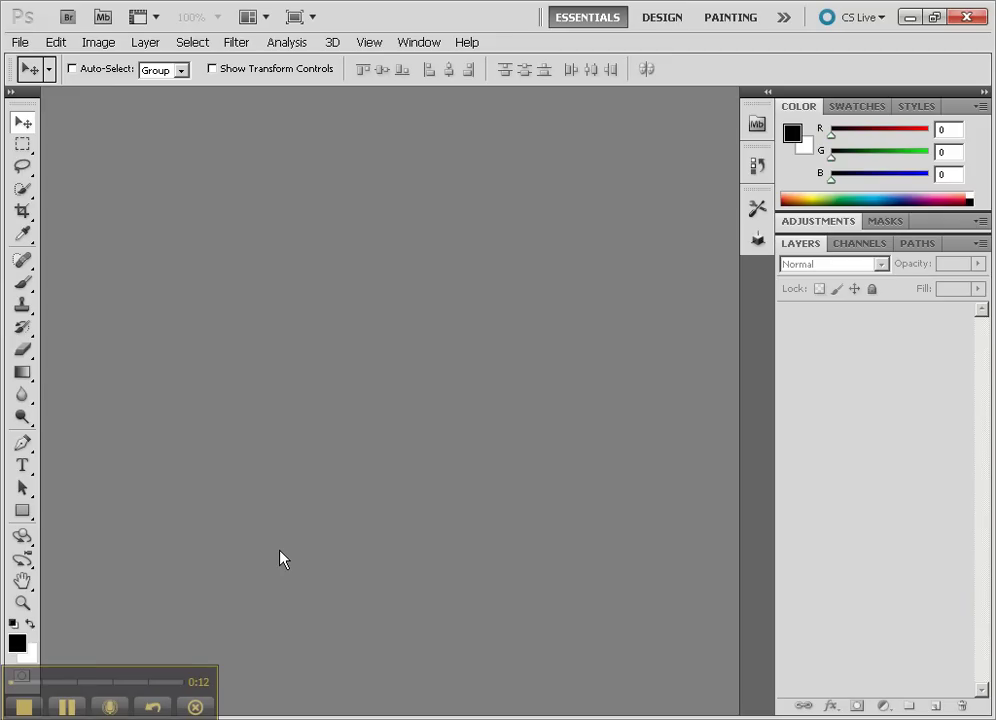
Create a new blank document 500 pixels wide and 500 pixels high
click(22, 42)
click(37, 62)
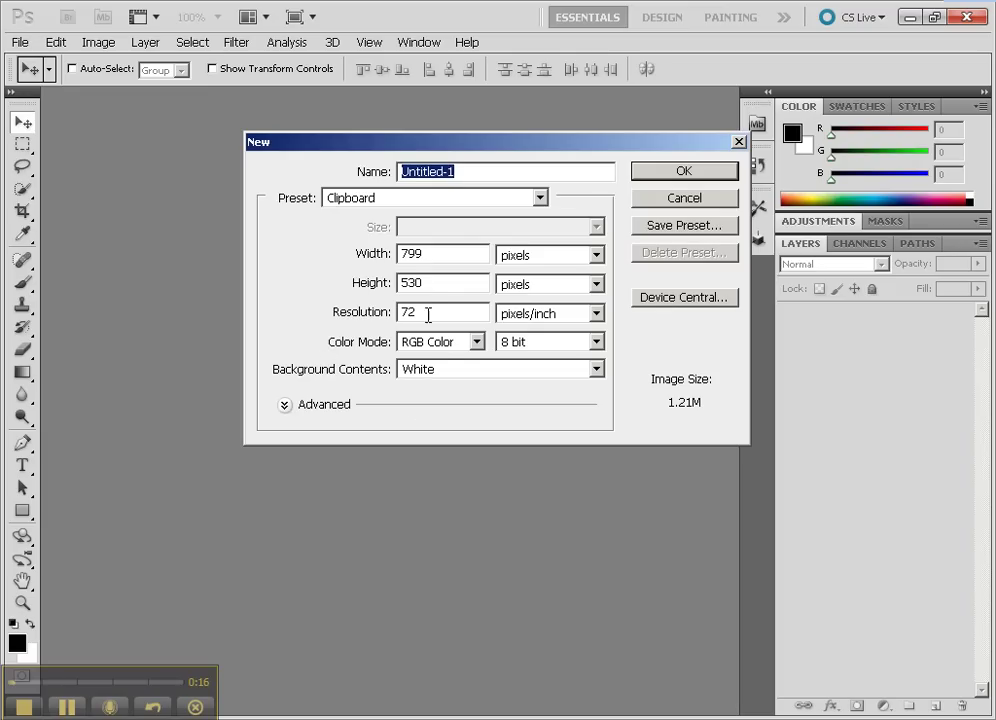
double_click(421, 256)
text(500)
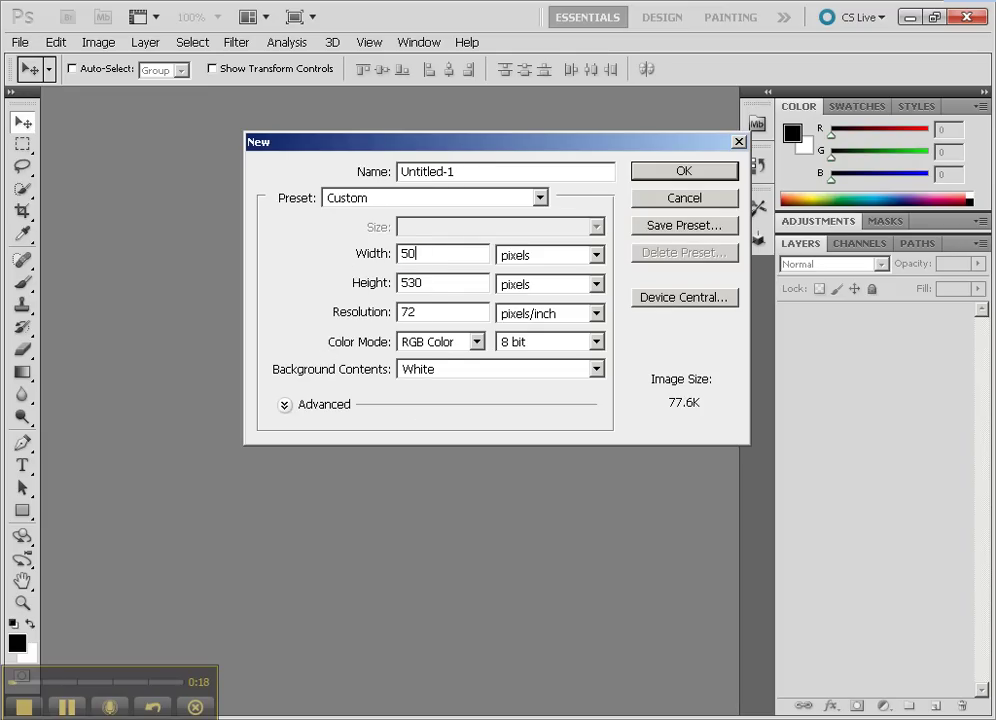
double_click(431, 283)
text(500)
click(668, 174)
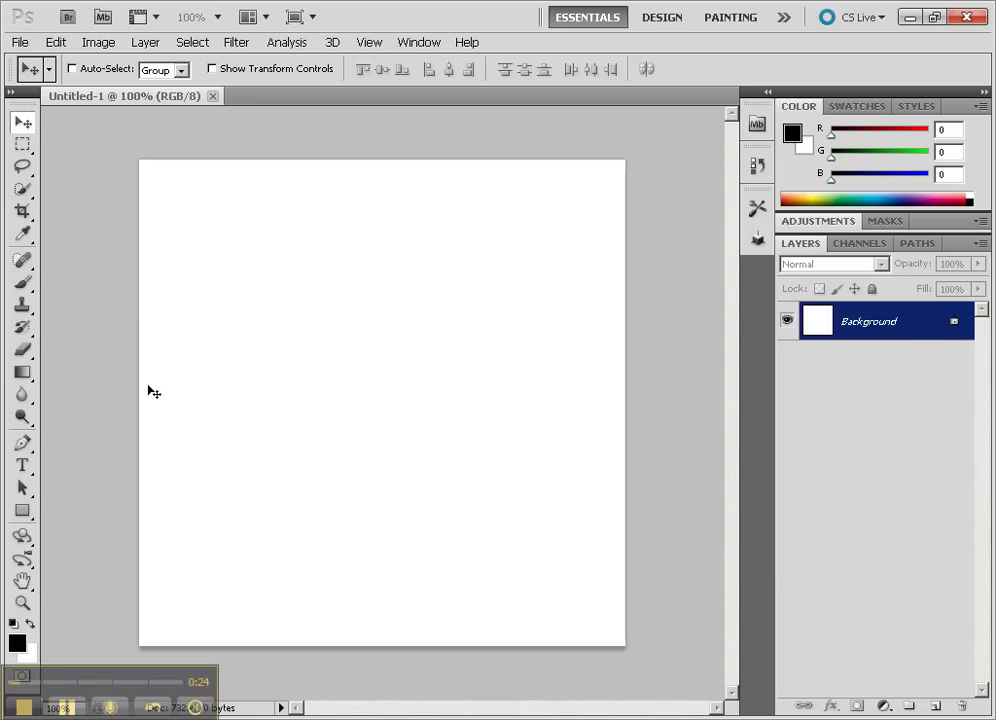
Pick a tan foreground color, RGB 212, 165, 85, and fill the Background layer with it
click(797, 199)
drag(918, 141, 911, 141)
key(alt+BackSpace)
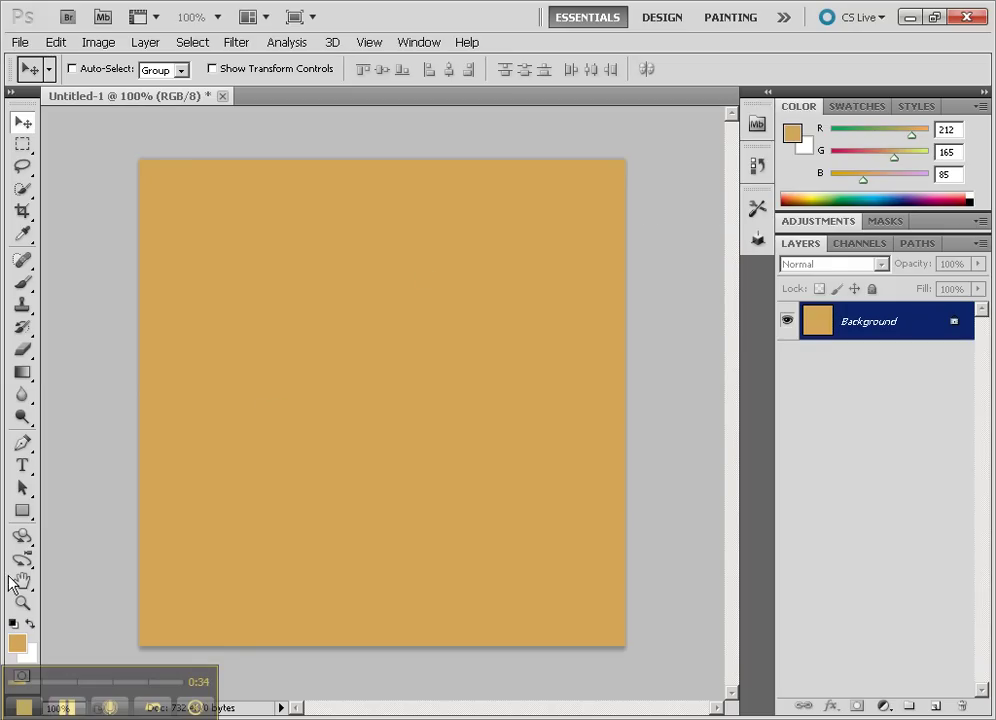
Reset the colors to default and paint a large black upward-pointing arrow on the canvas with the 60 px soft Brush
click(13, 623)
click(22, 283)
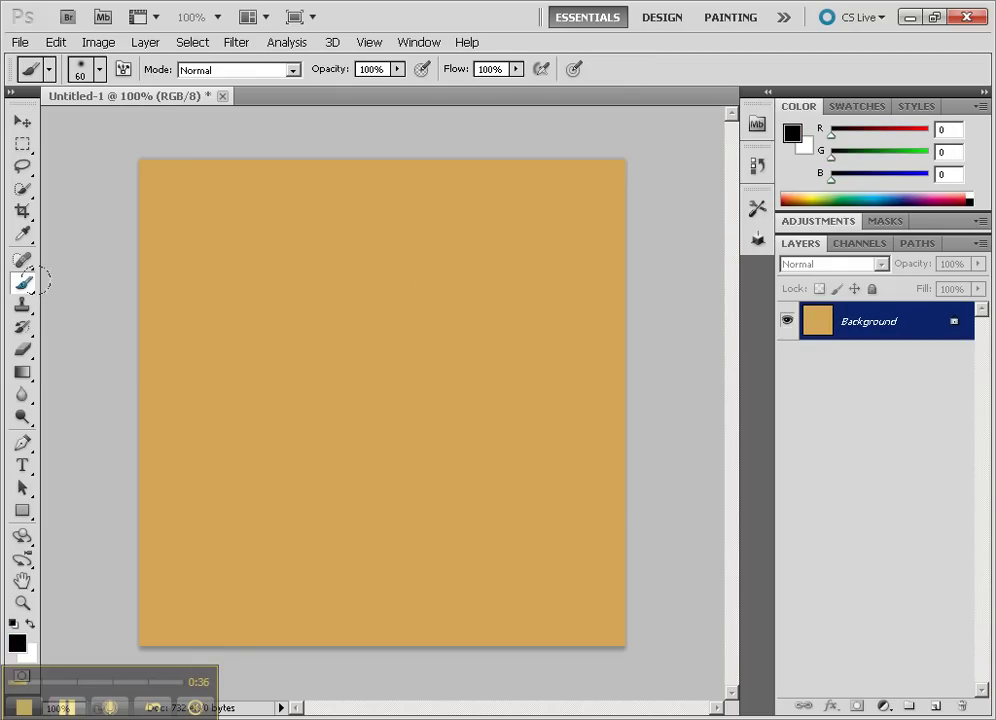
mouse_move(245, 340)
mouse_down()
mouse_move(382, 216)
mouse_move(534, 329)
mouse_move(524, 331)
mouse_up()
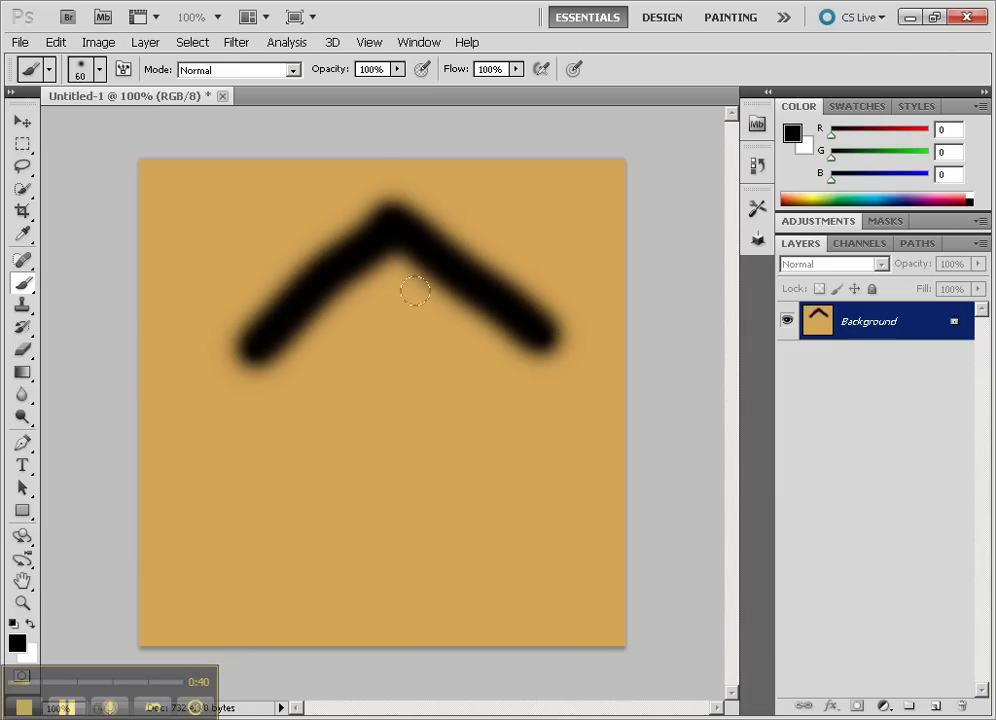
drag(390, 215, 388, 606)
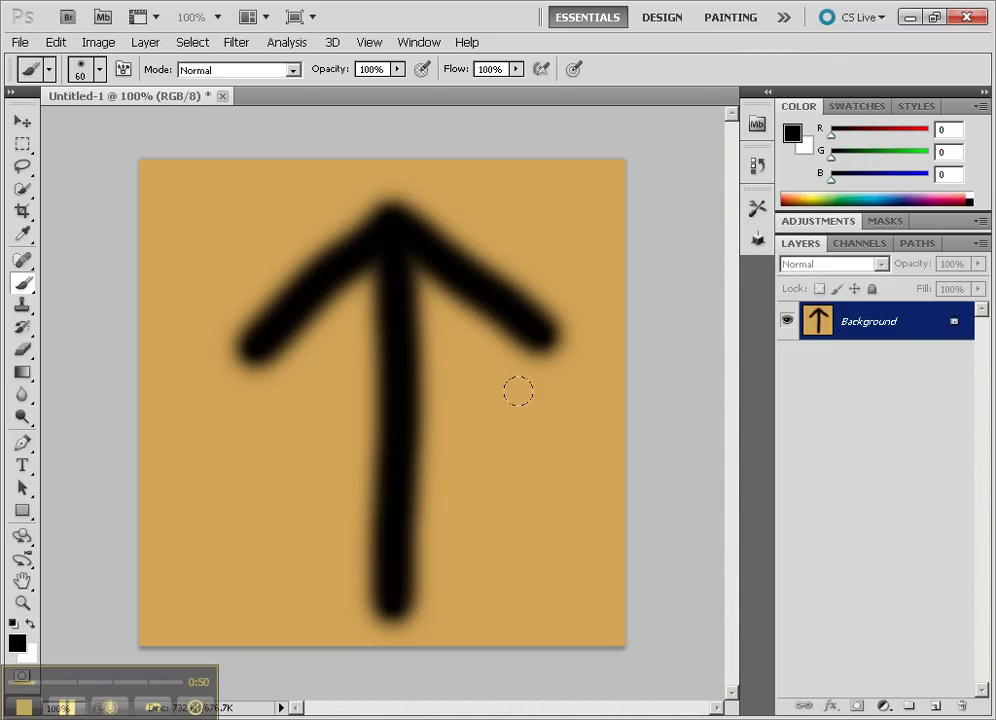
Convert the Background layer into a 3D postcard and show its 3D scene settings
click(332, 43)
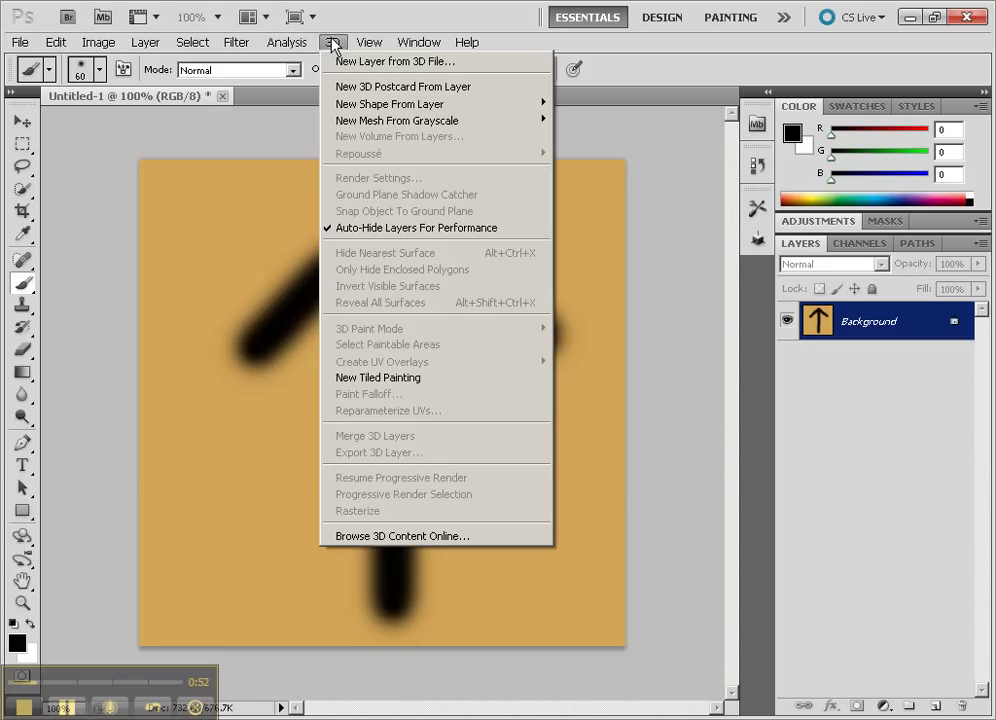
click(350, 88)
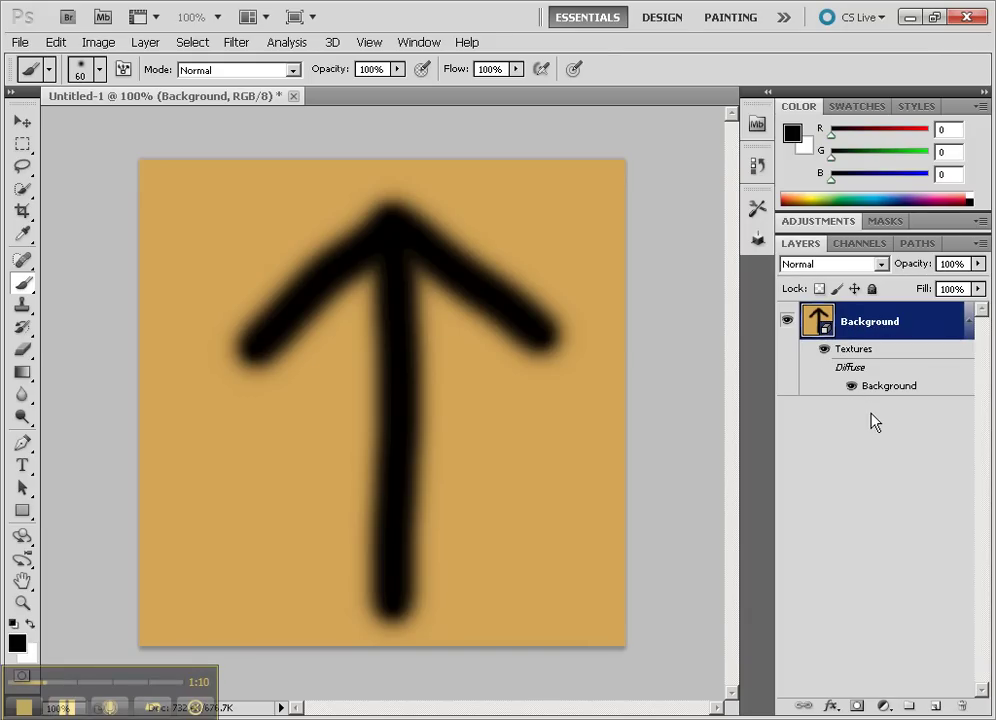
click(416, 42)
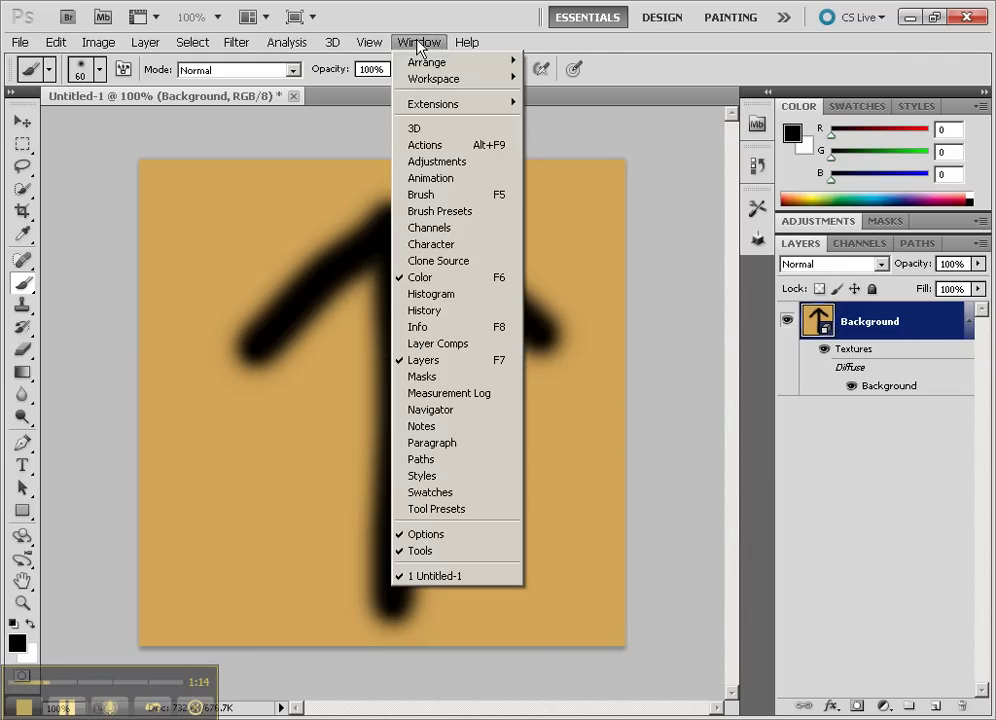
click(420, 128)
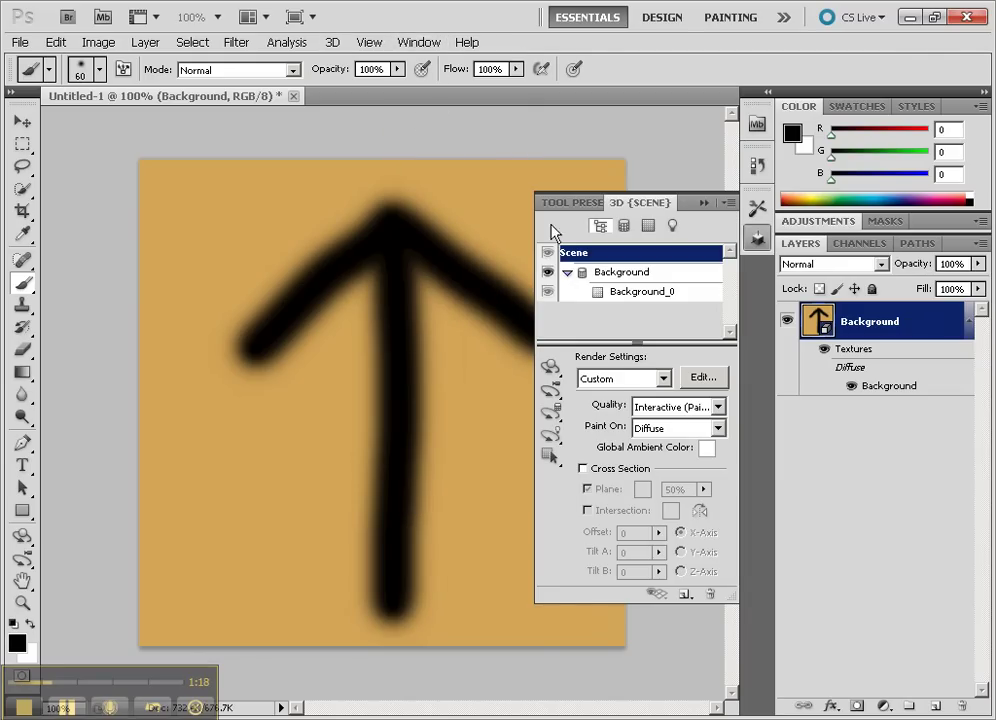
Tilt the postcard back in space with the 3D Object Rotate tool
click(551, 369)
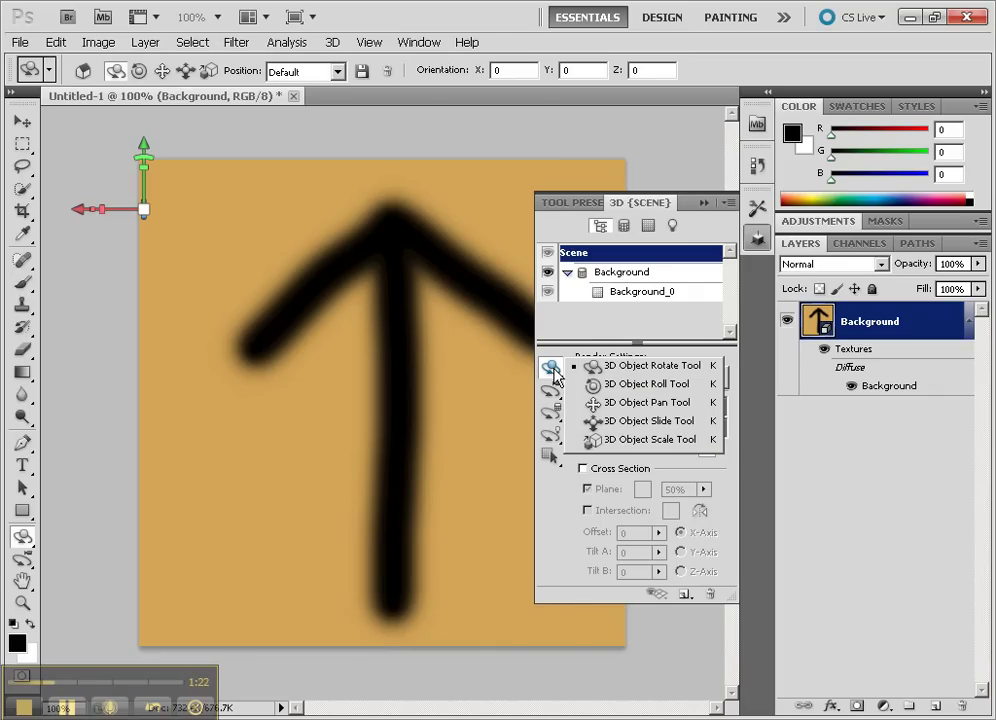
click(620, 368)
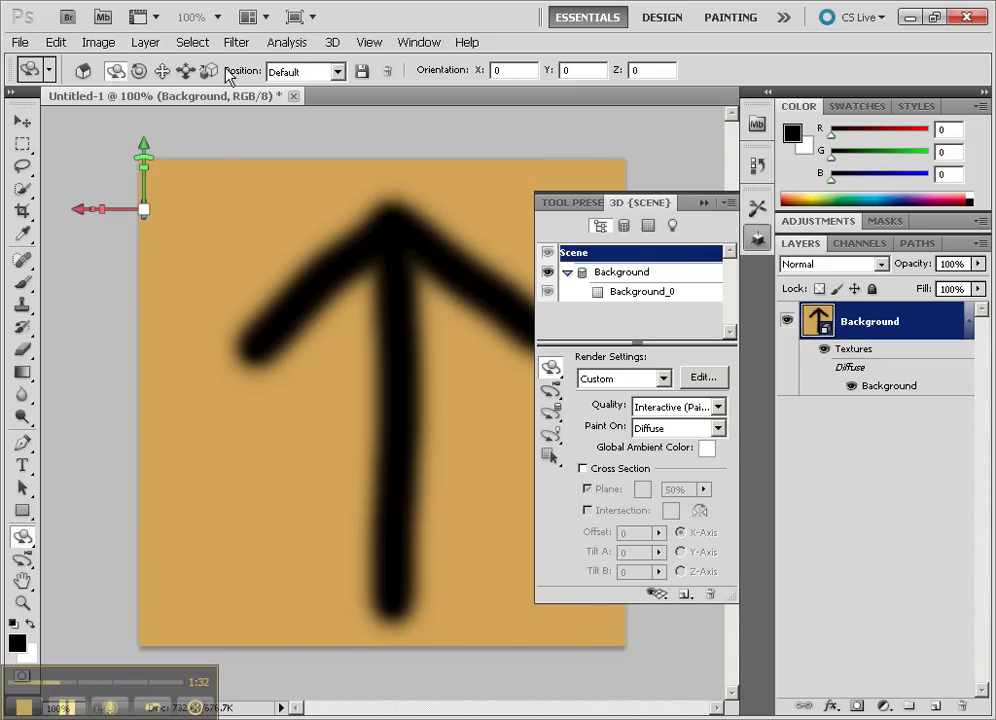
drag(258, 272, 130, 88)
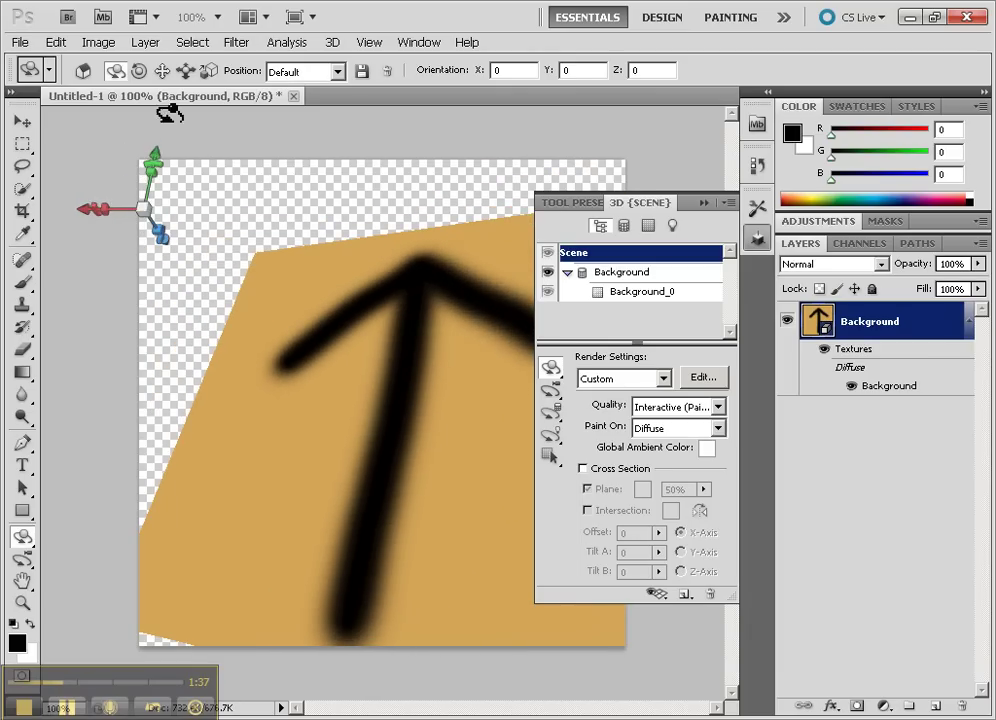
Roll the postcard slightly with the 3D Object Roll tool and reposition it with the 3D Object Pan tool
click(139, 71)
drag(389, 349, 430, 286)
click(162, 70)
drag(361, 378, 300, 180)
Scale the postcard to about 1.02 and slide it to about X -0.55, Y 0.22, Z 0.50
click(186, 70)
click(208, 70)
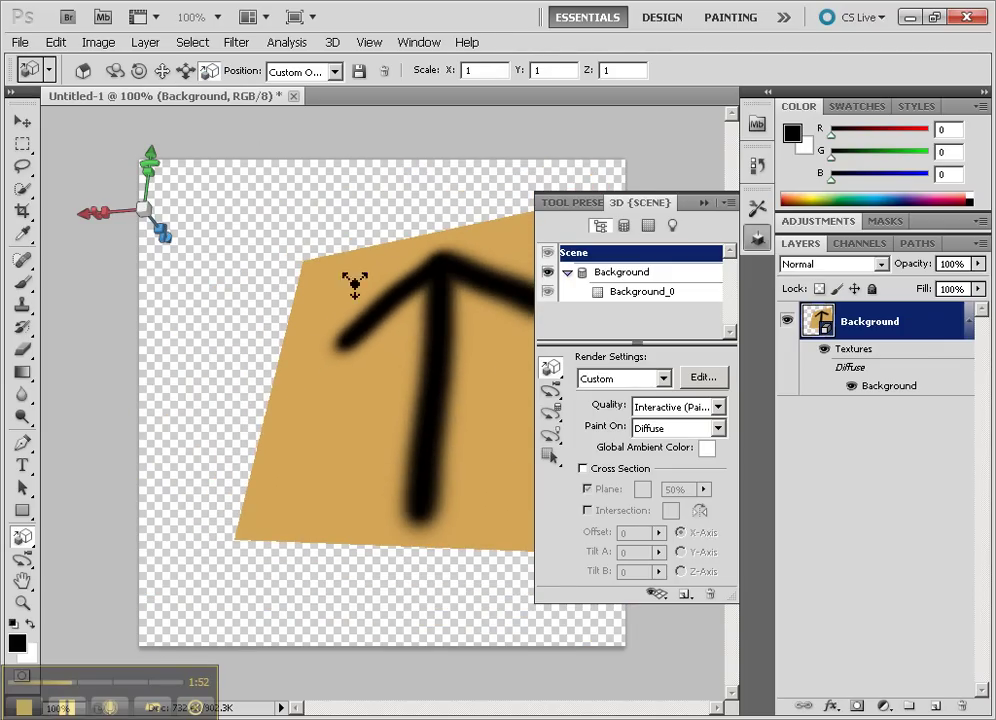
drag(373, 296, 310, 230)
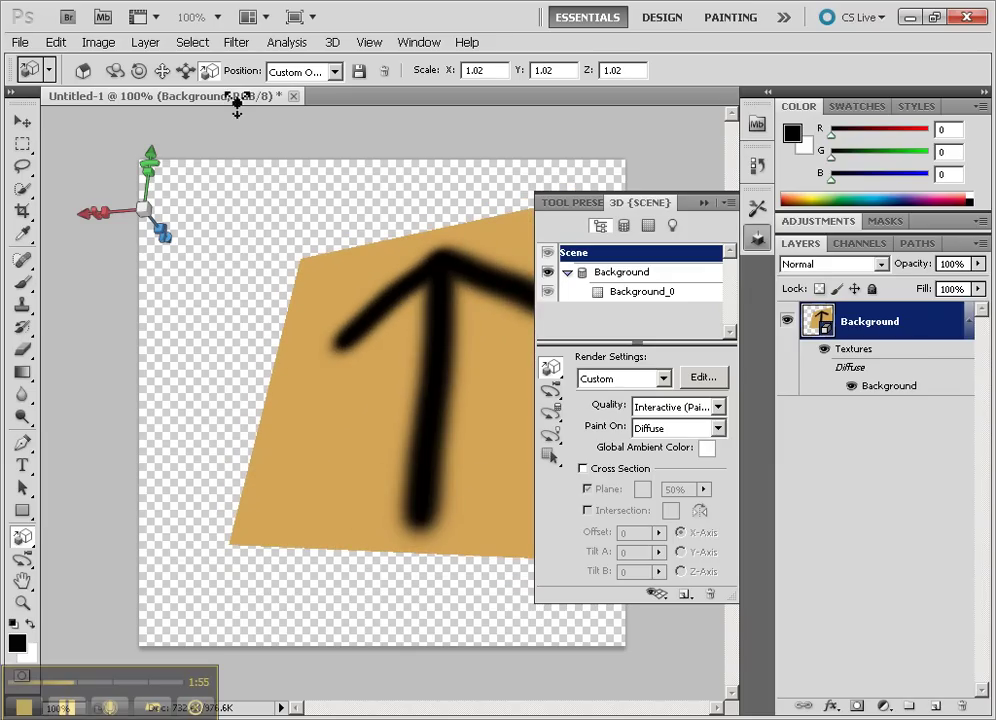
click(186, 70)
drag(387, 313, 445, 349)
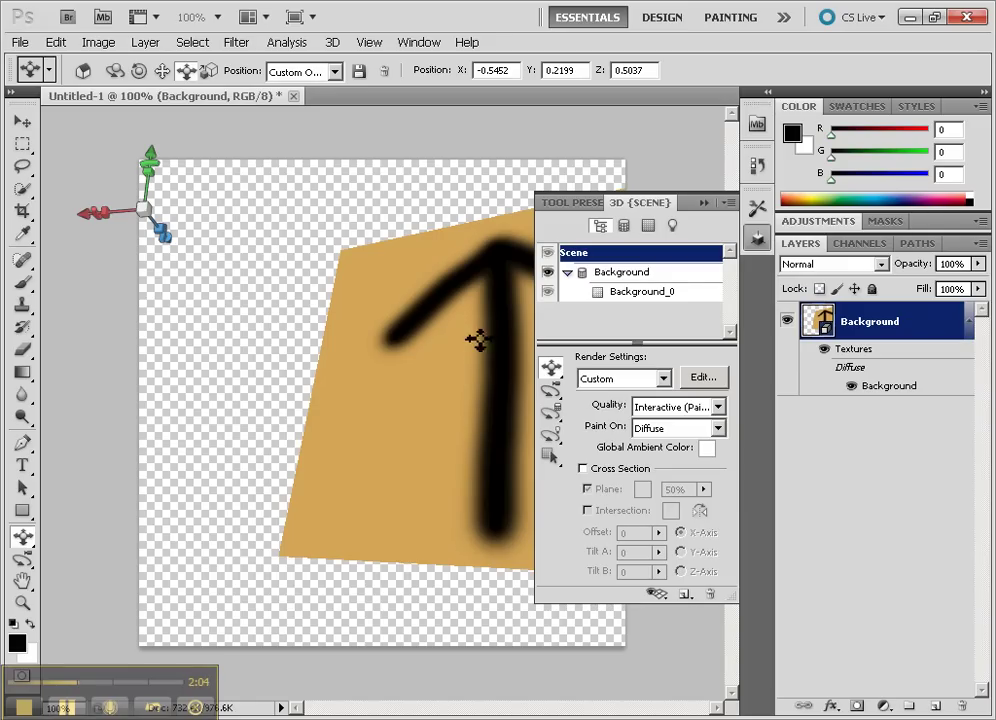
Orbit the 3D camera to about X 2.15, Y -41.03, and rotate the postcard mesh with the mesh rotate tool
click(551, 389)
drag(469, 359, 343, 377)
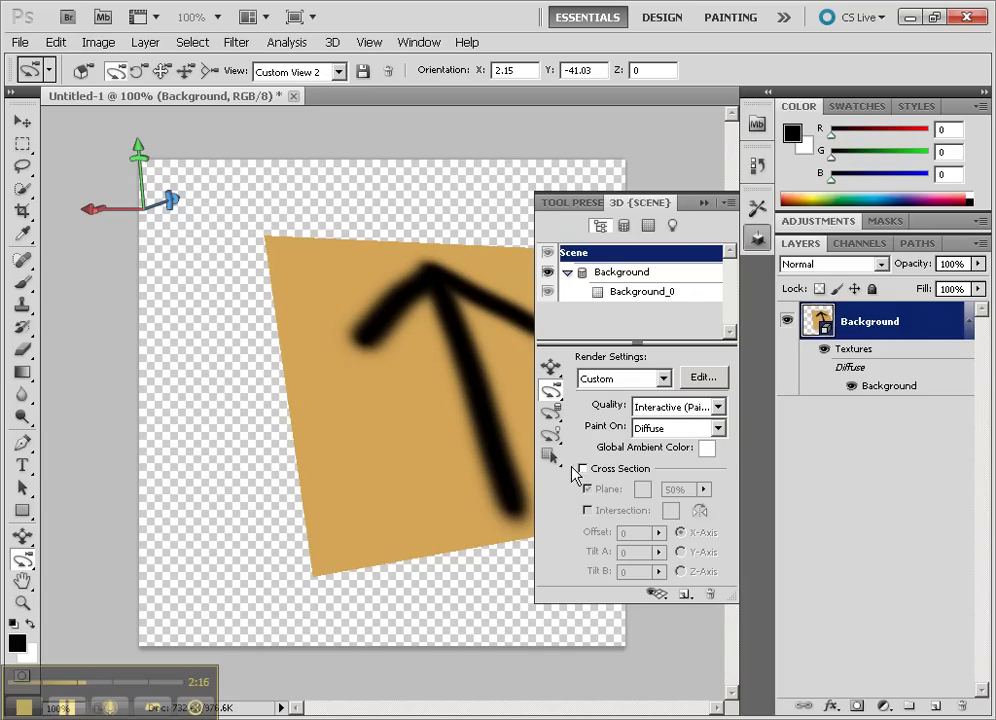
drag(550, 412, 629, 420)
drag(467, 382, 309, 351)
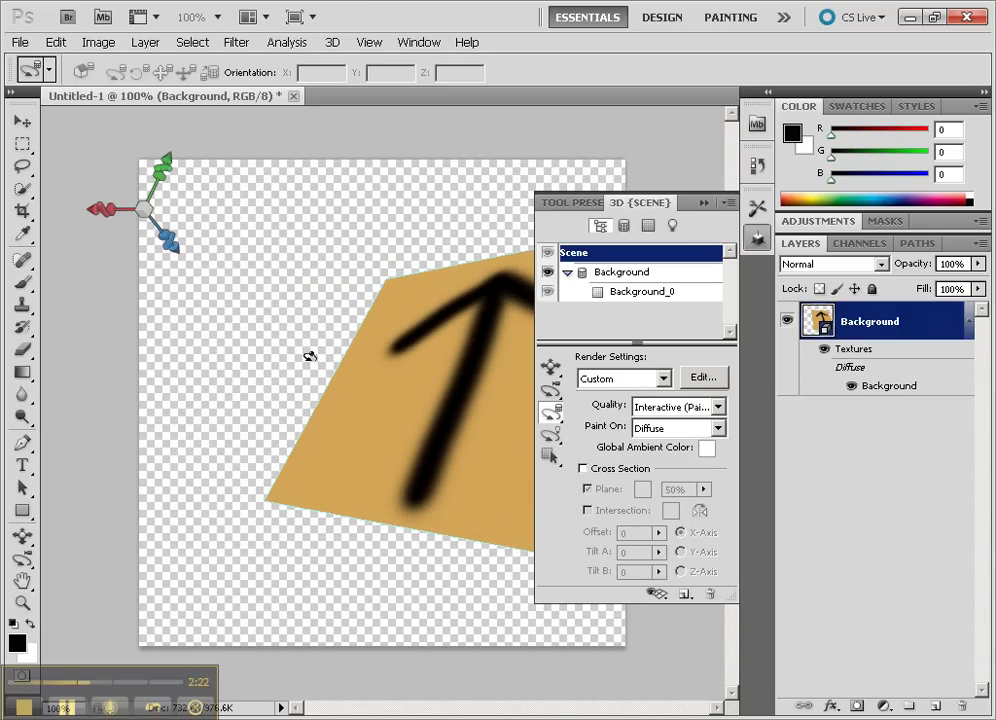
click(551, 438)
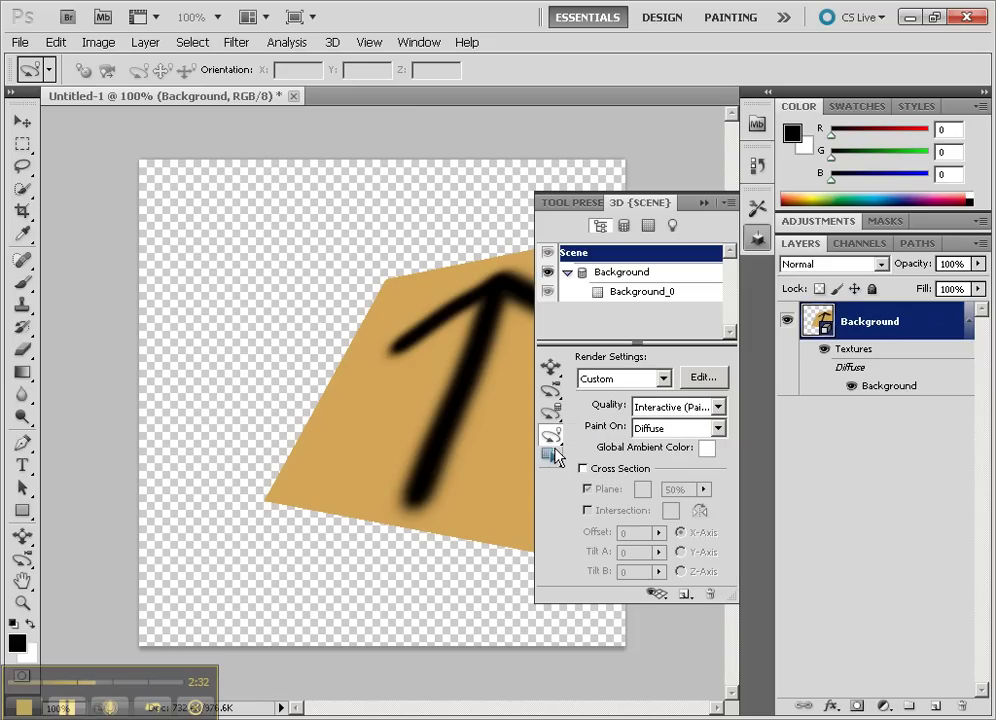
click(551, 455)
click(553, 453)
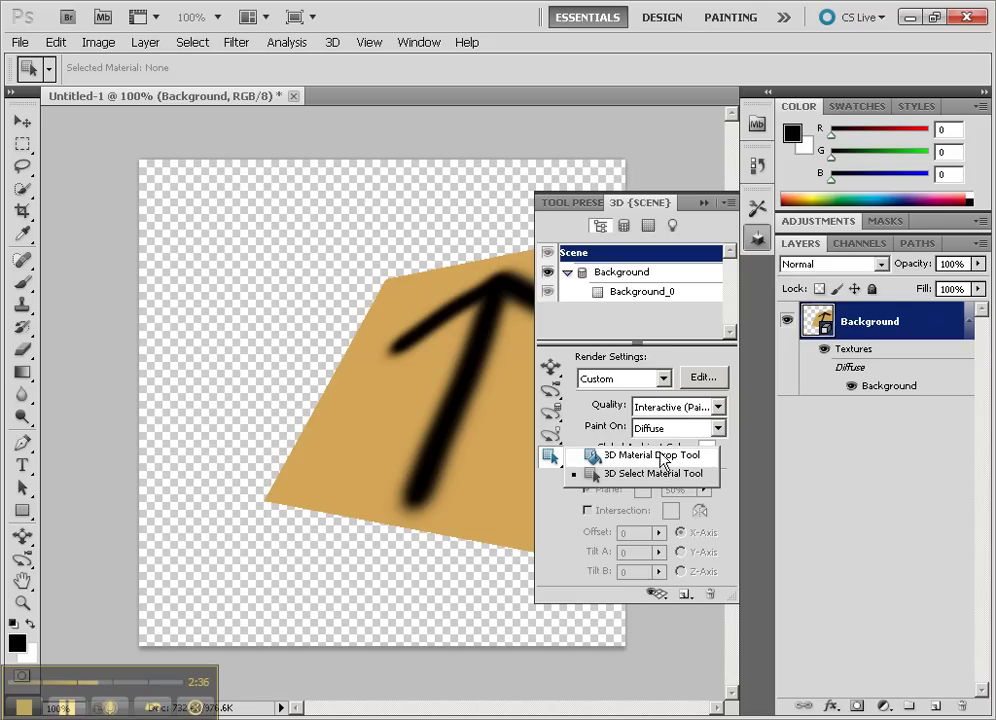
Rotate the postcard with the 3D Object Rotate tool to an orientation of about X -27.7, Y -9.1, Z 1.2
click(552, 370)
click(630, 365)
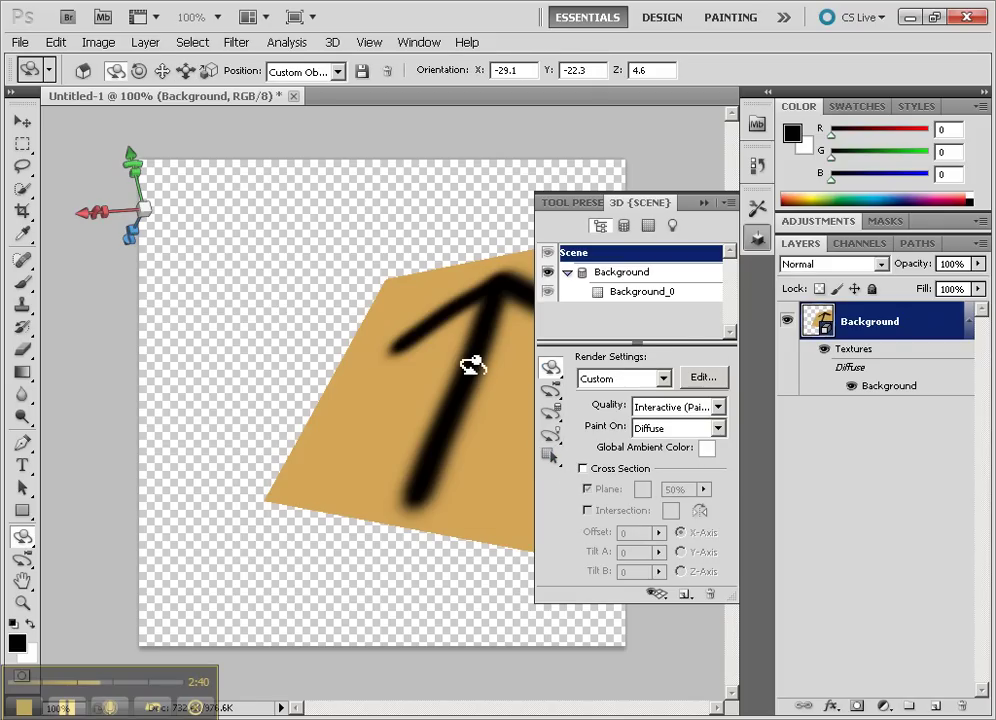
click(551, 368)
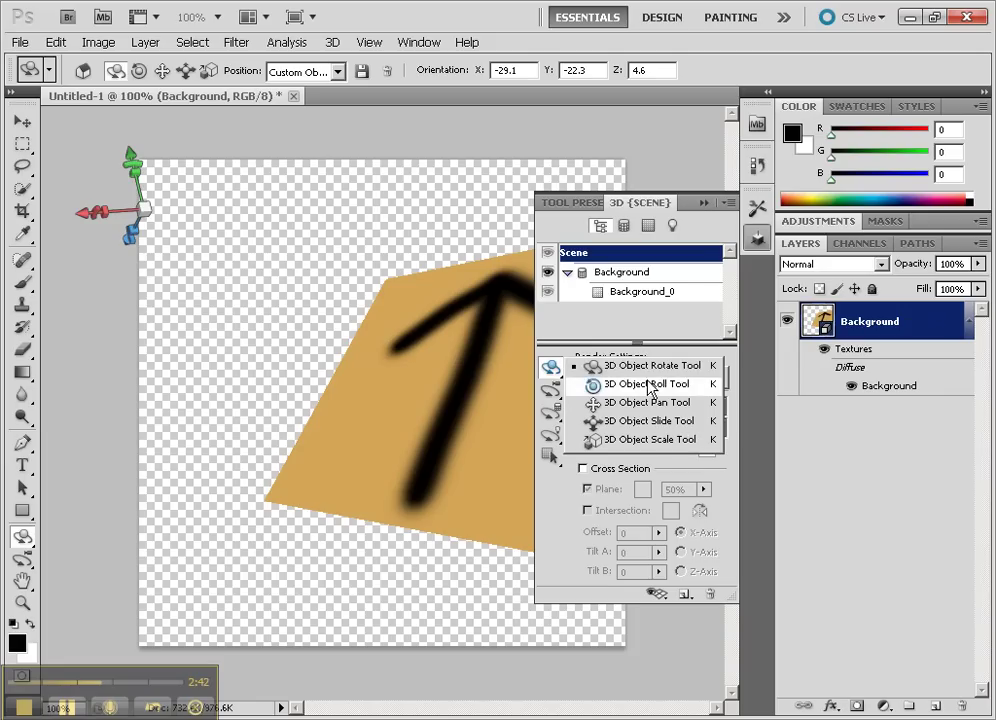
click(648, 371)
drag(451, 360, 247, 234)
drag(262, 157, 118, 170)
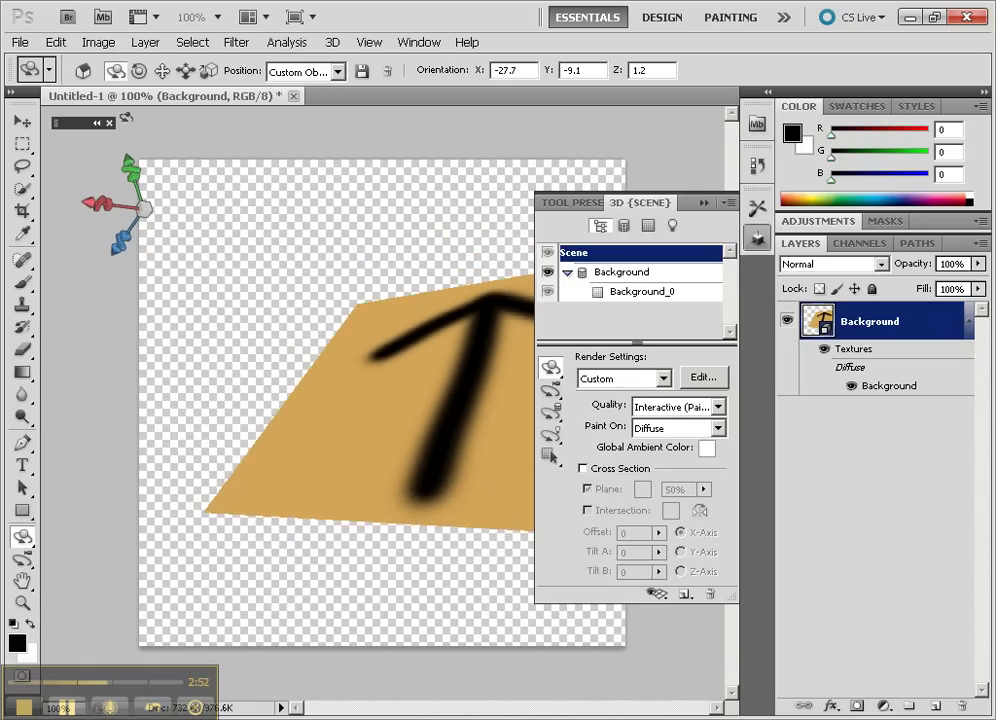
Move the postcard with the 3D axis widget and rotate it to about X -33.9, Y 33, Z 2.6
drag(125, 117, 104, 122)
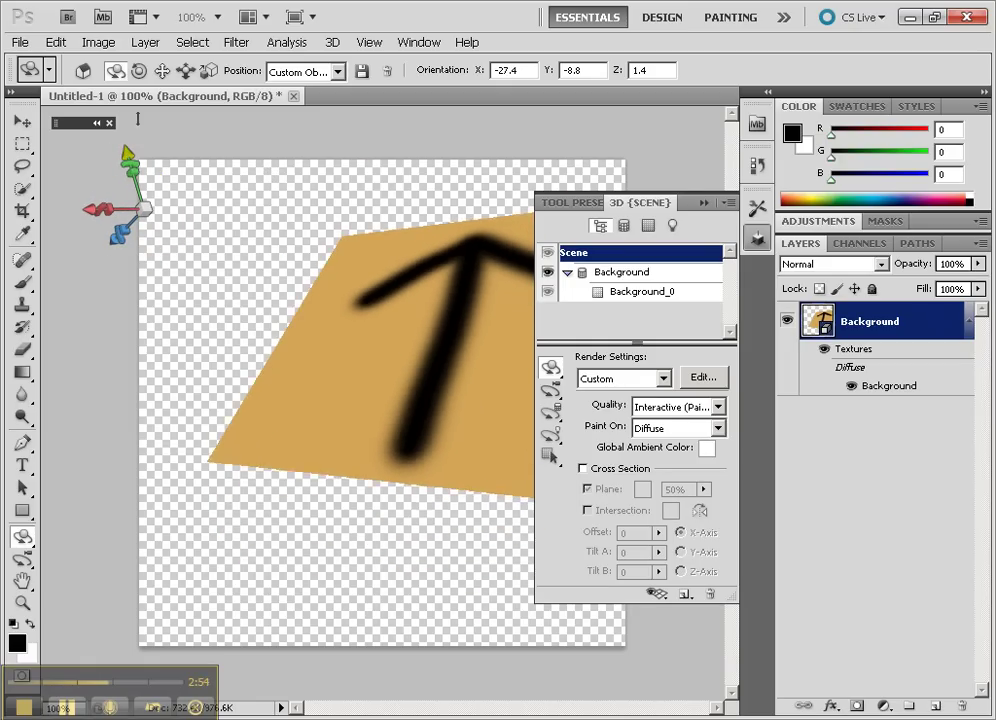
drag(97, 220, 48, 224)
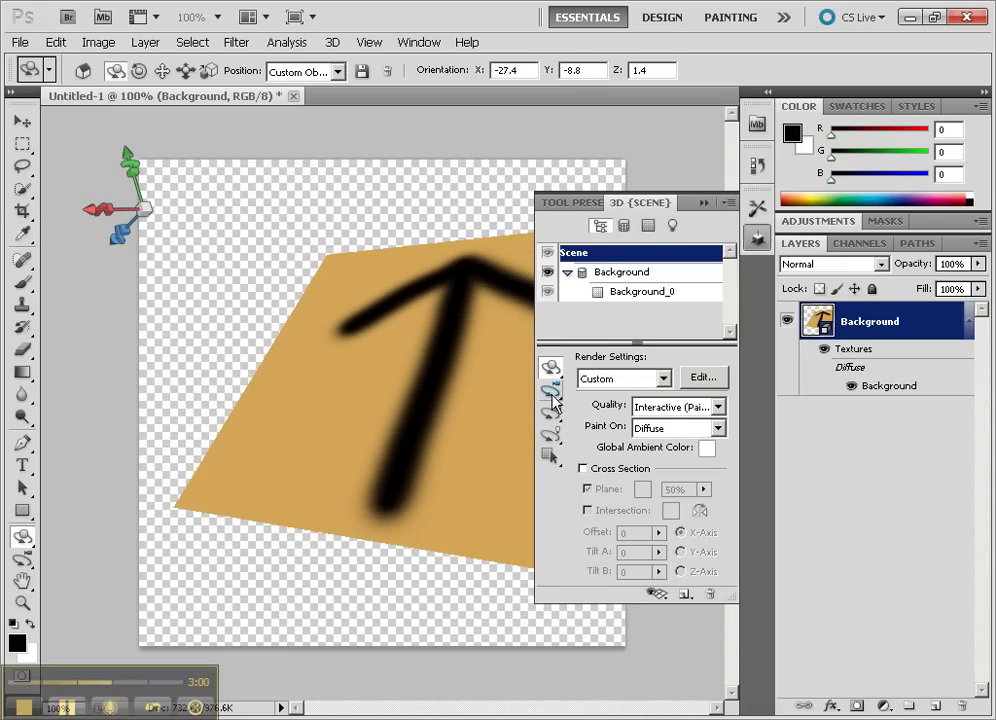
drag(378, 400, 400, 348)
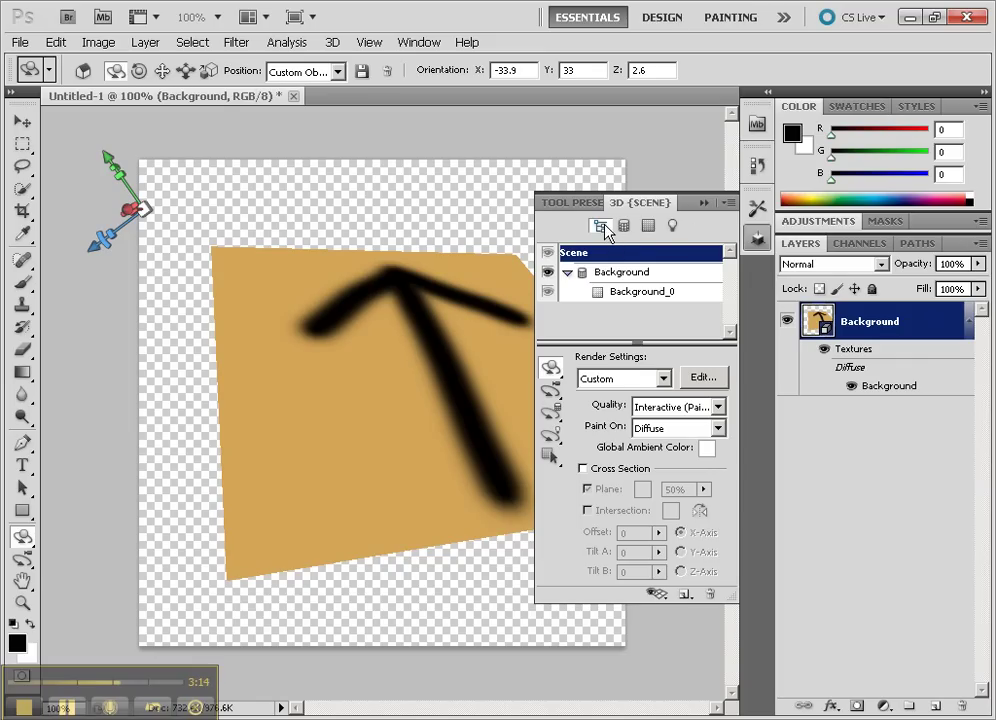
Hide and show the Background mesh again, first in the whole-scene view and once more in the meshes view
click(547, 274)
click(547, 273)
click(624, 226)
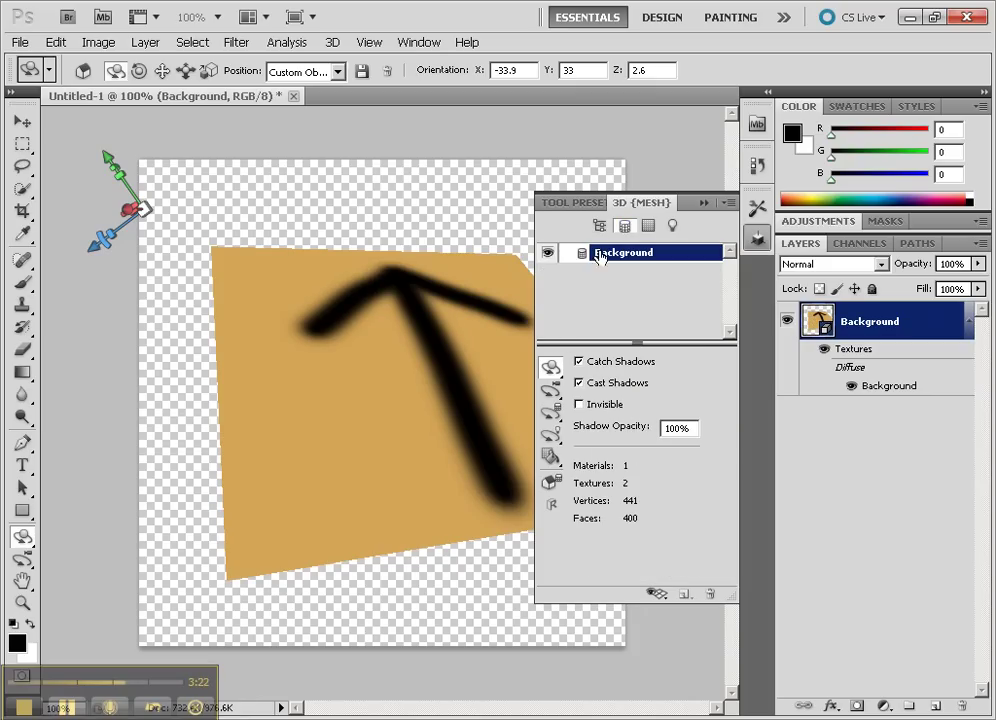
click(547, 254)
click(548, 256)
Review the mesh's shadow opacity, the Background_0 material properties and the scene's light types
double_click(676, 428)
click(648, 225)
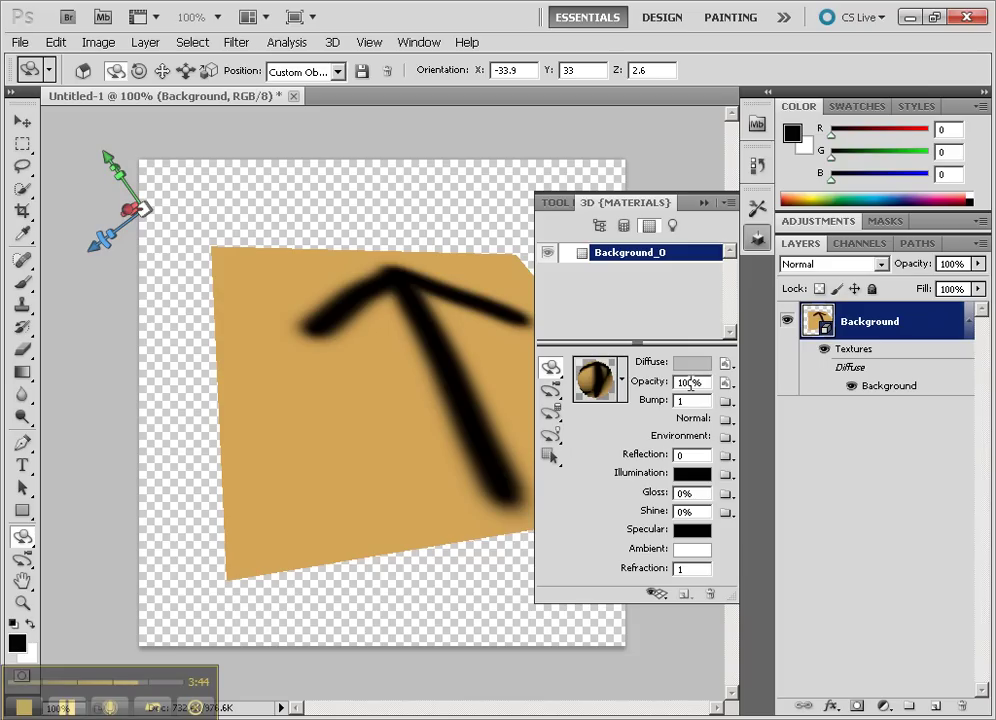
click(673, 228)
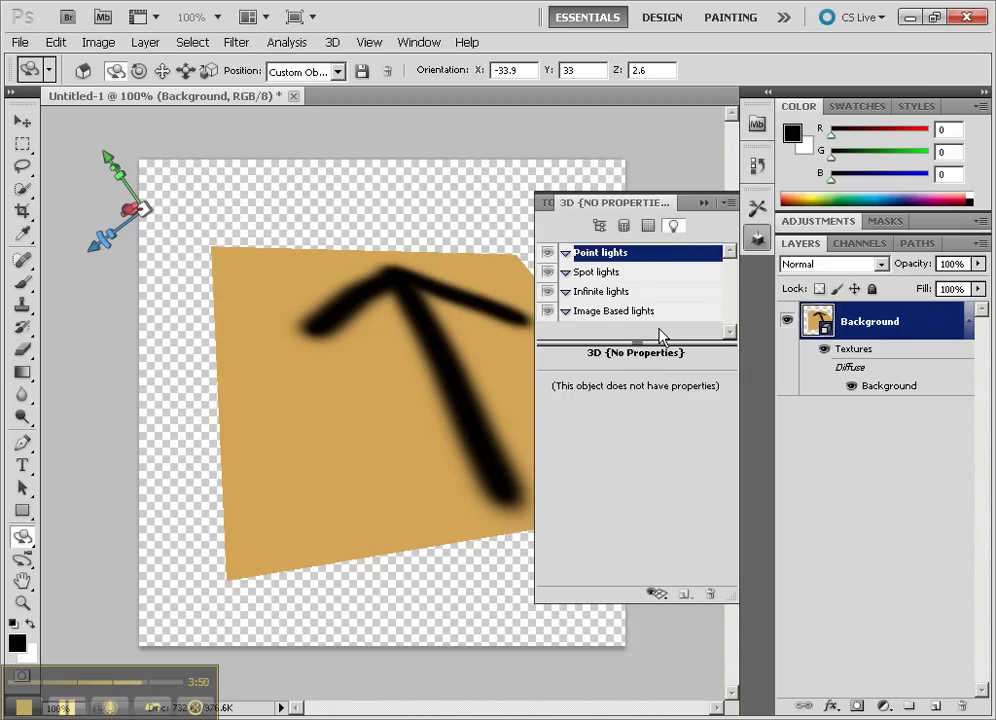
Try the Bounding Box and Depth Map render presets on the 3D scene, and set the render settings to Line Illustration
click(599, 226)
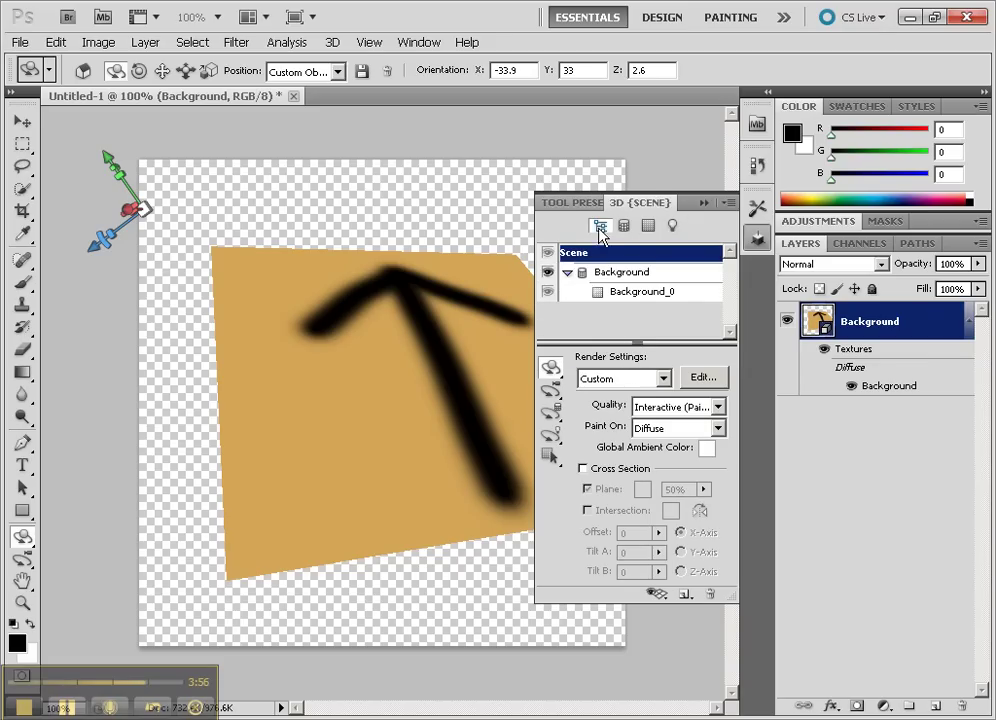
click(600, 385)
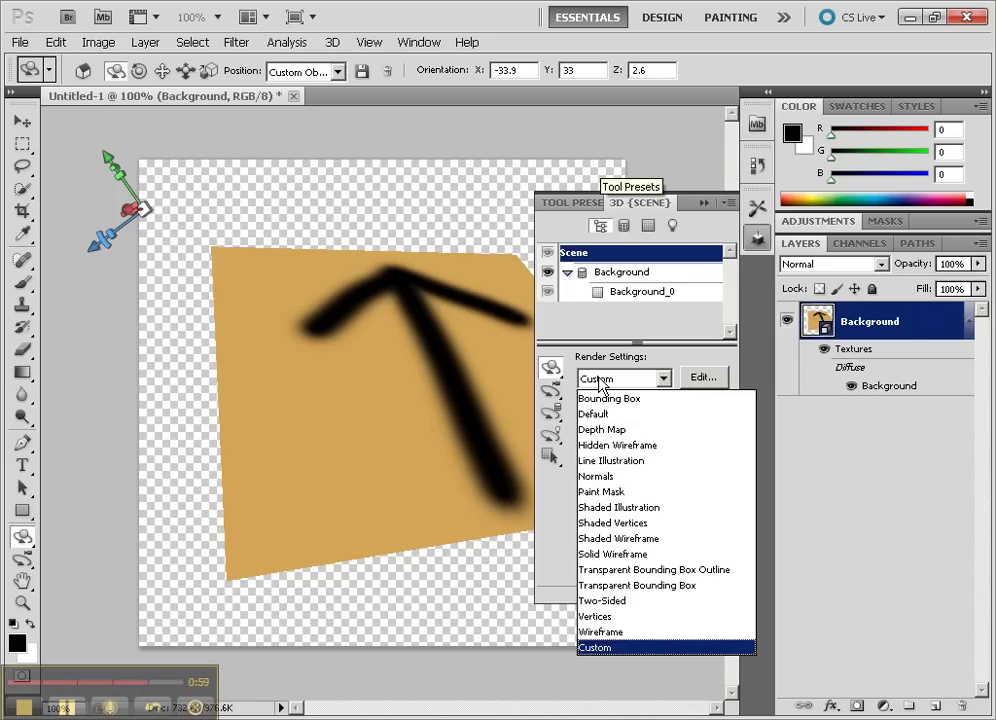
click(598, 400)
click(607, 380)
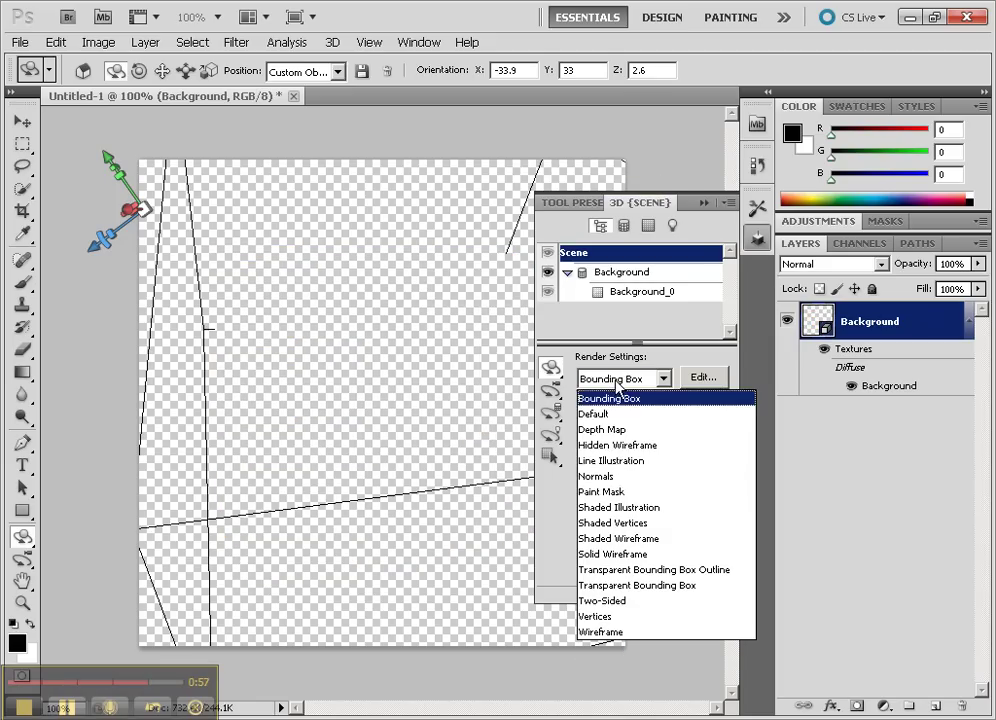
click(607, 430)
click(607, 379)
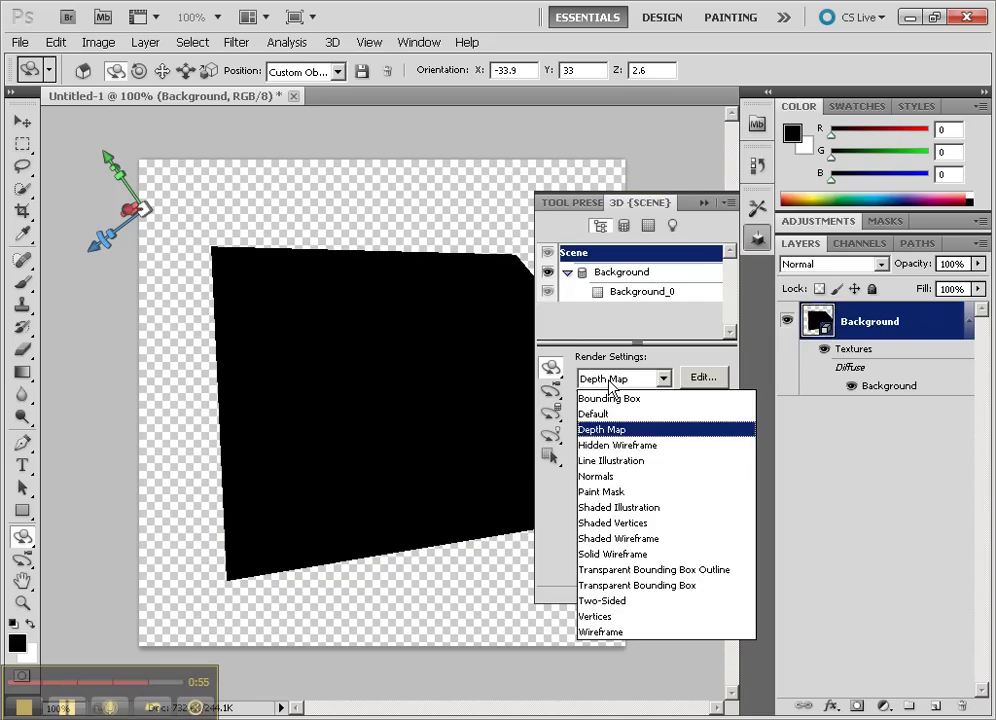
click(607, 462)
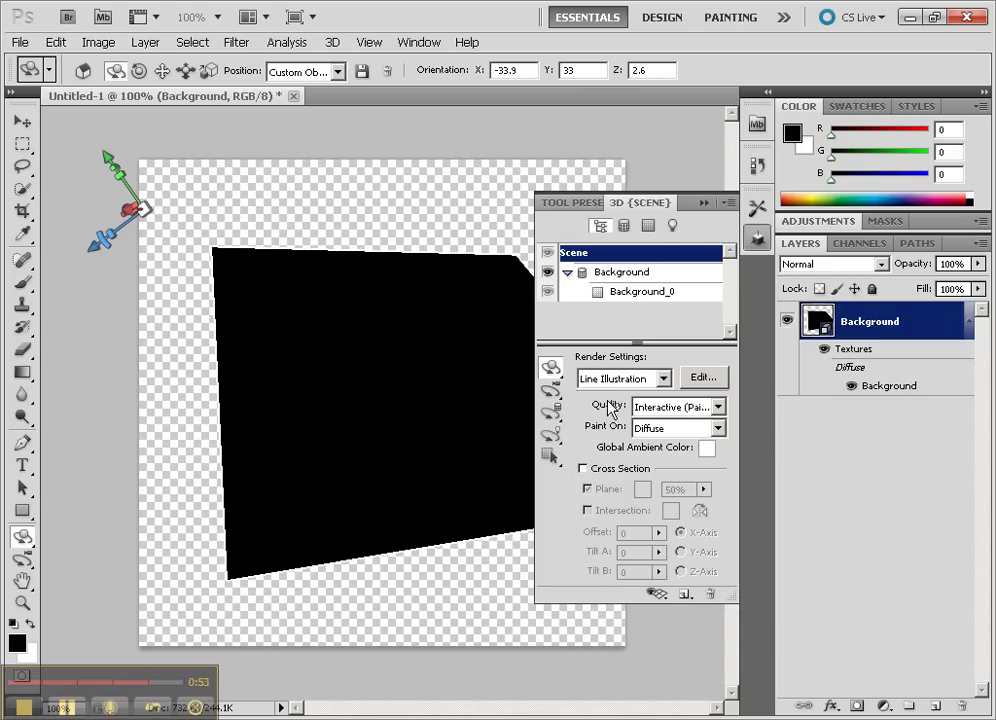
Try the Paint Mask and Shaded Vertices render presets on the 3D scene, and set the render settings back to Default
click(605, 379)
click(596, 492)
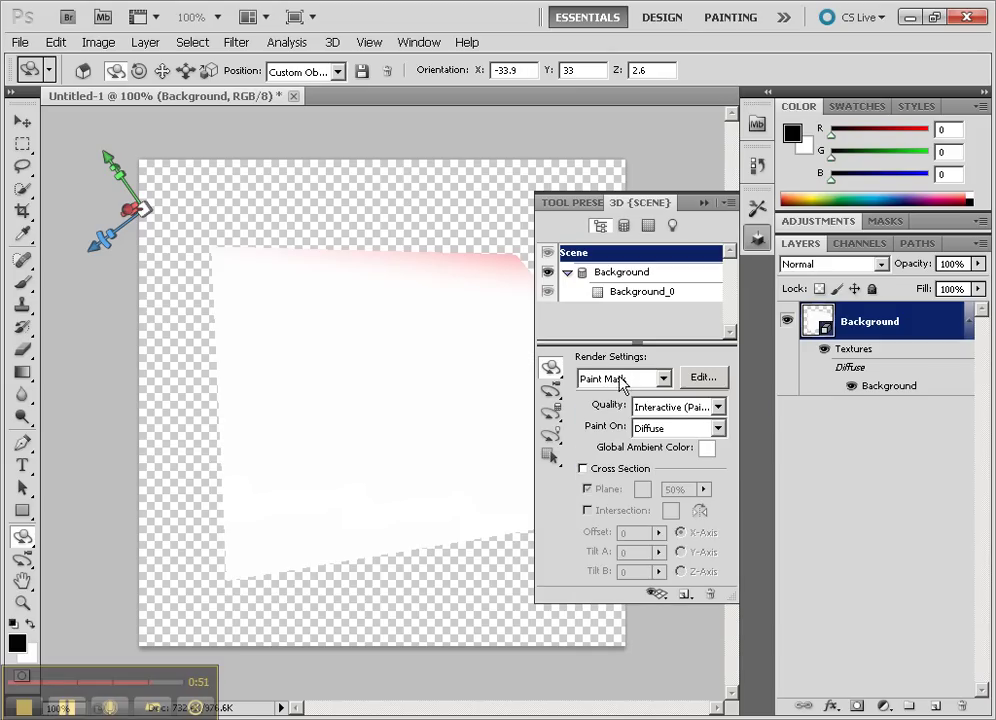
click(617, 379)
click(625, 523)
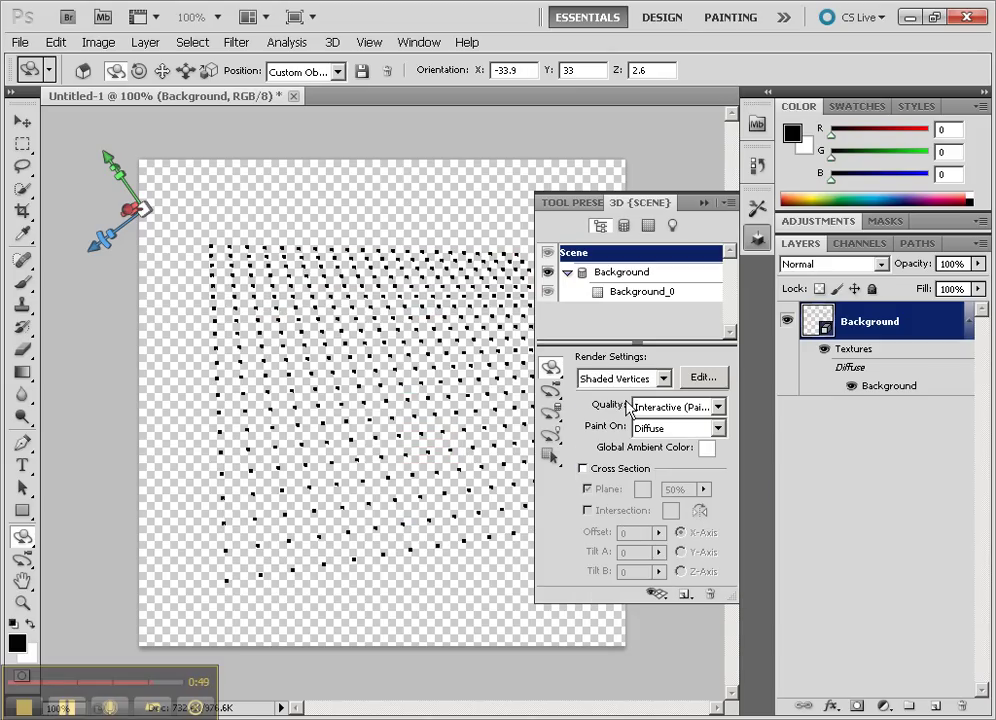
click(622, 379)
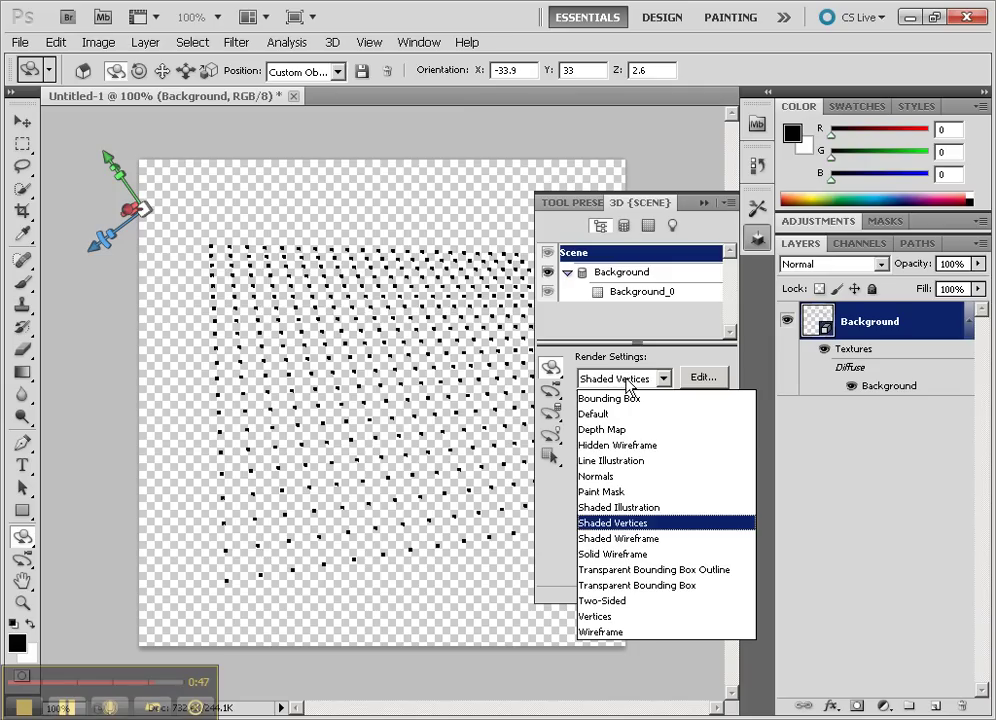
click(593, 414)
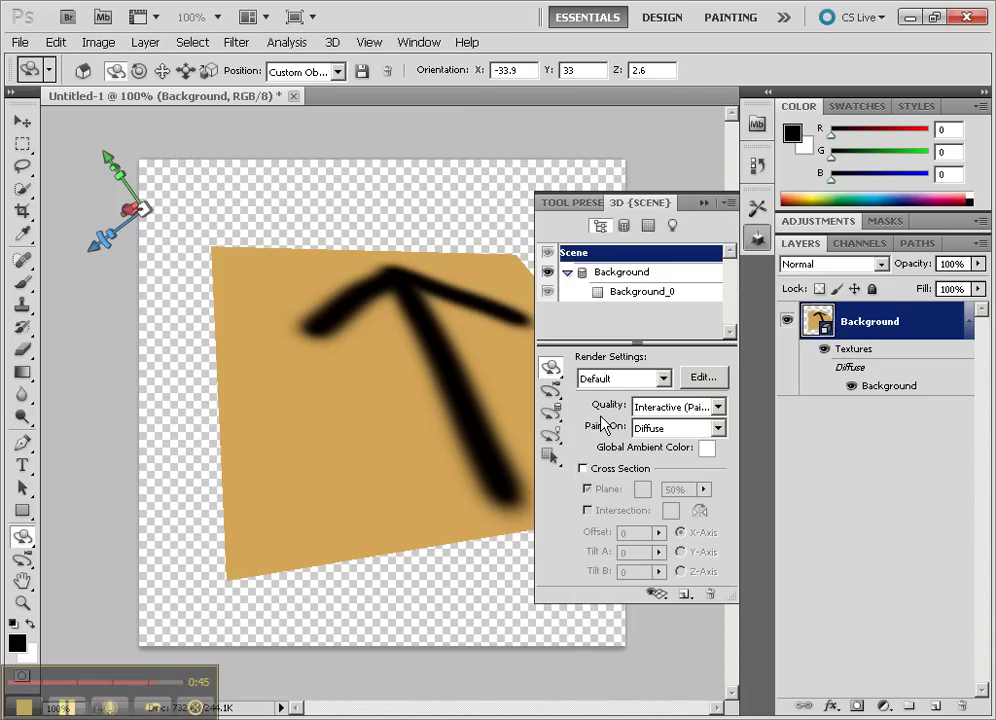
Try out the face, edge, vertex and stereo rendering options in the scene's detailed 3D render settings, and discard the changes
click(703, 379)
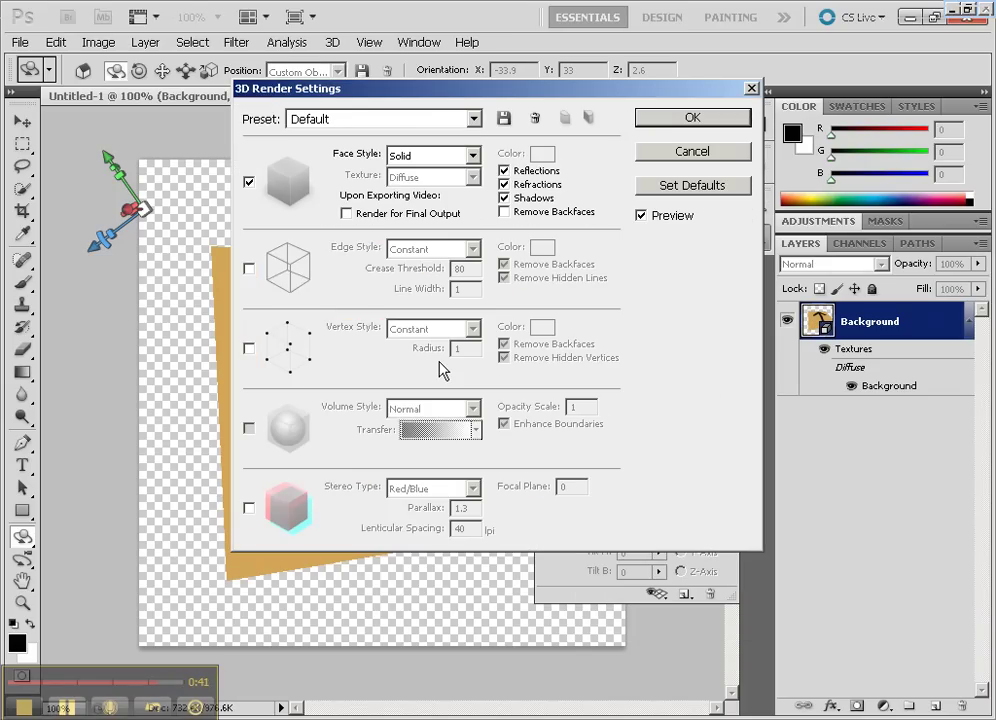
click(249, 182)
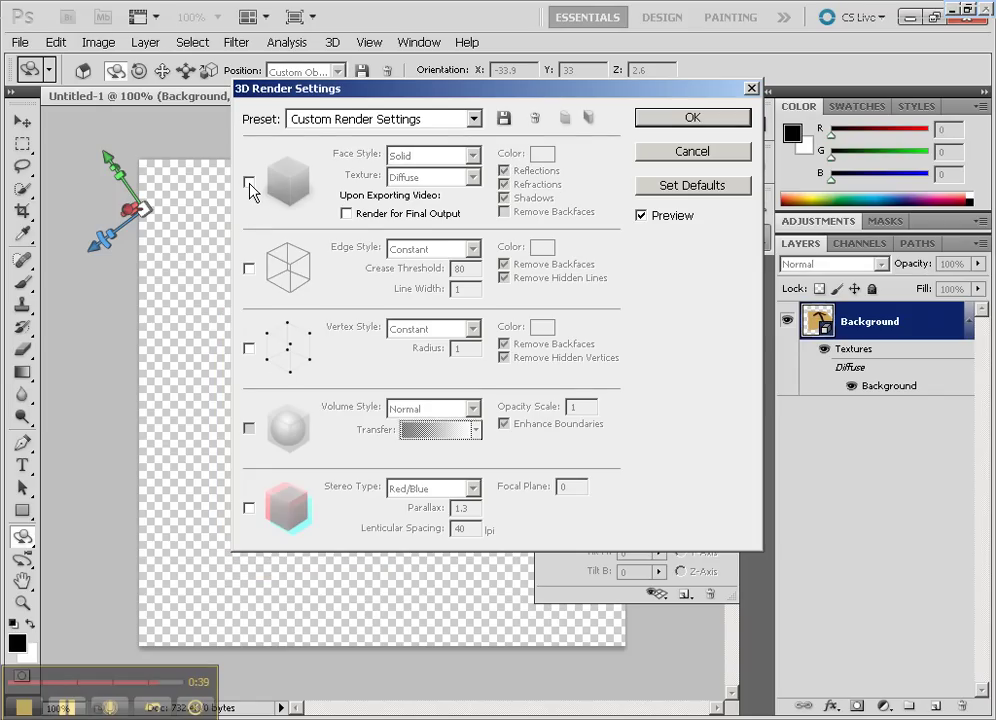
click(249, 182)
click(249, 268)
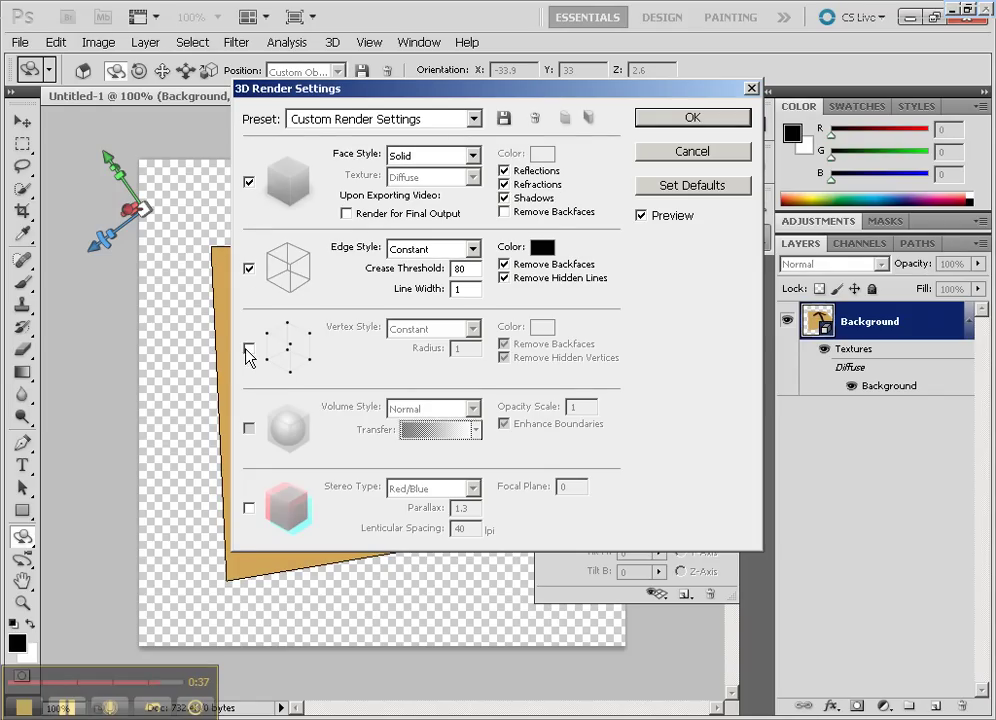
click(249, 352)
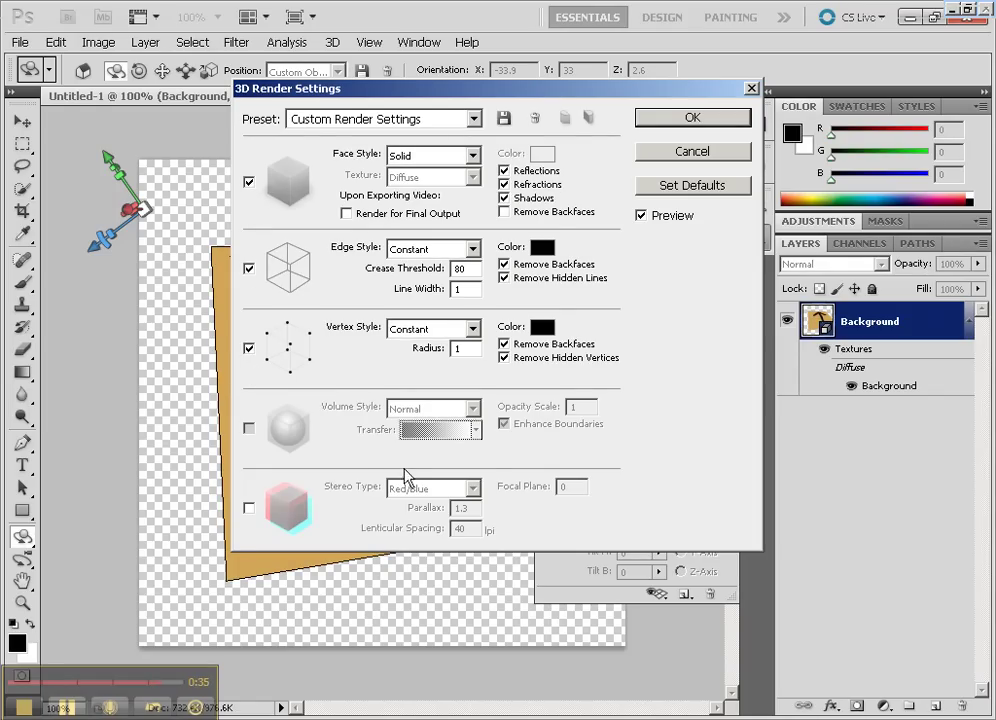
click(249, 508)
click(249, 508)
drag(475, 92, 660, 132)
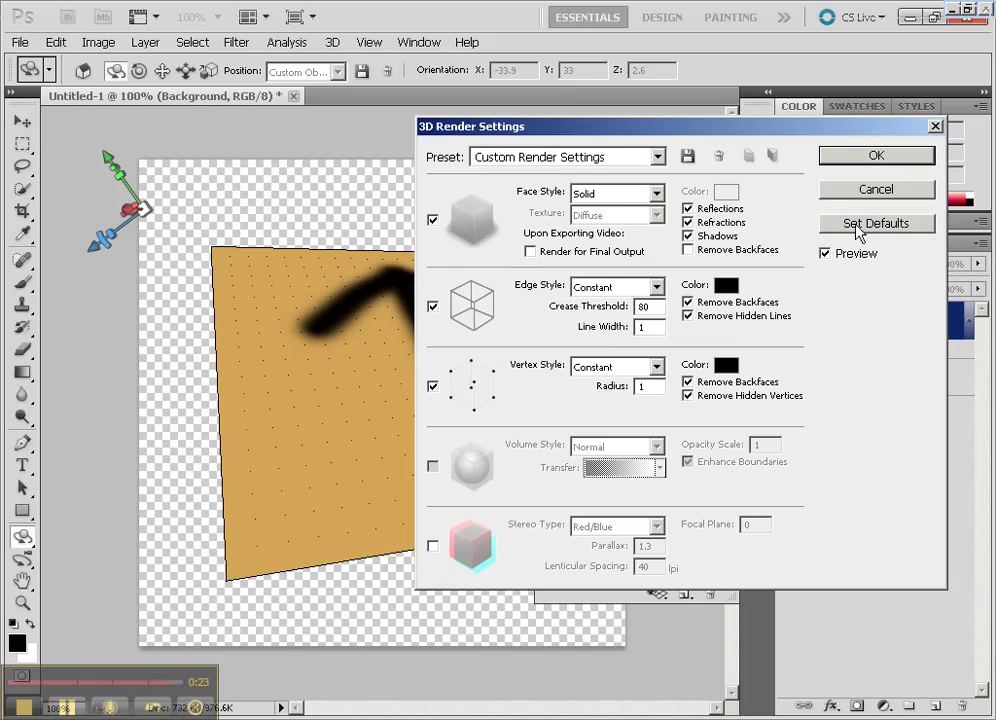
click(860, 192)
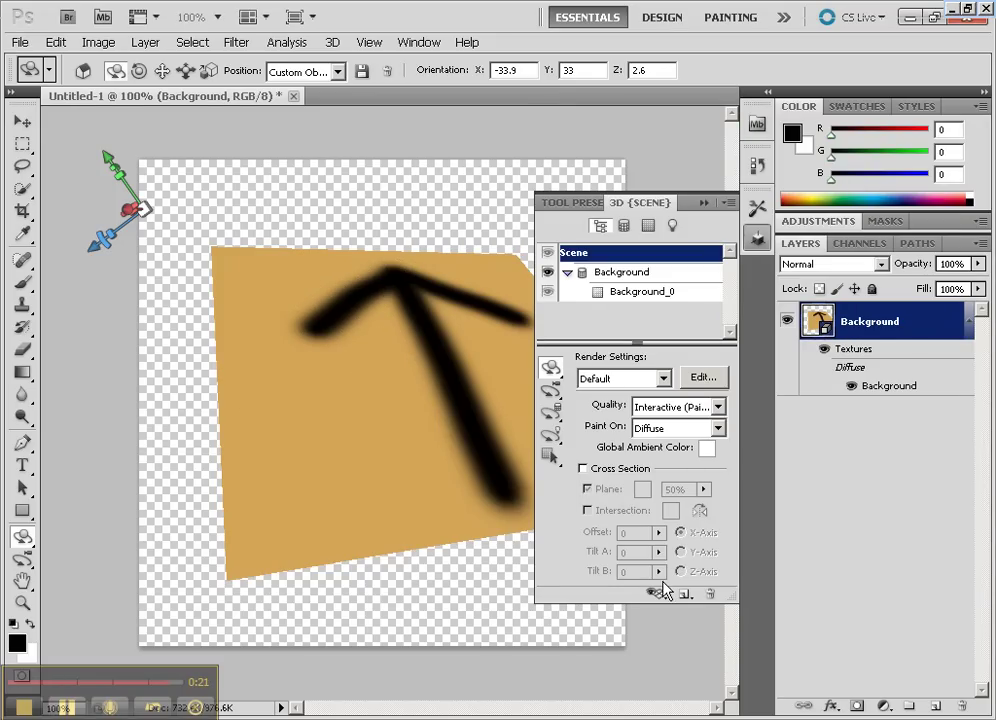